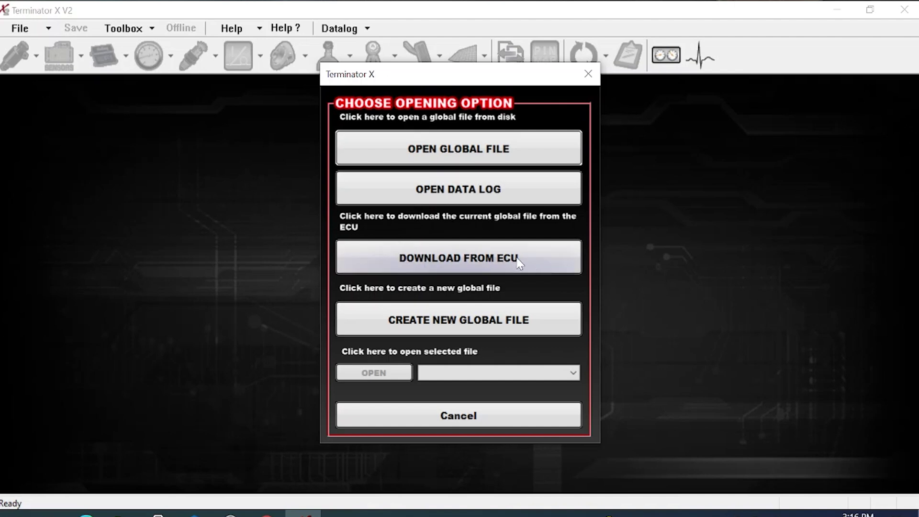
Download the global file from the ECU and show the Base Fuel 3D graph.
click(469, 264)
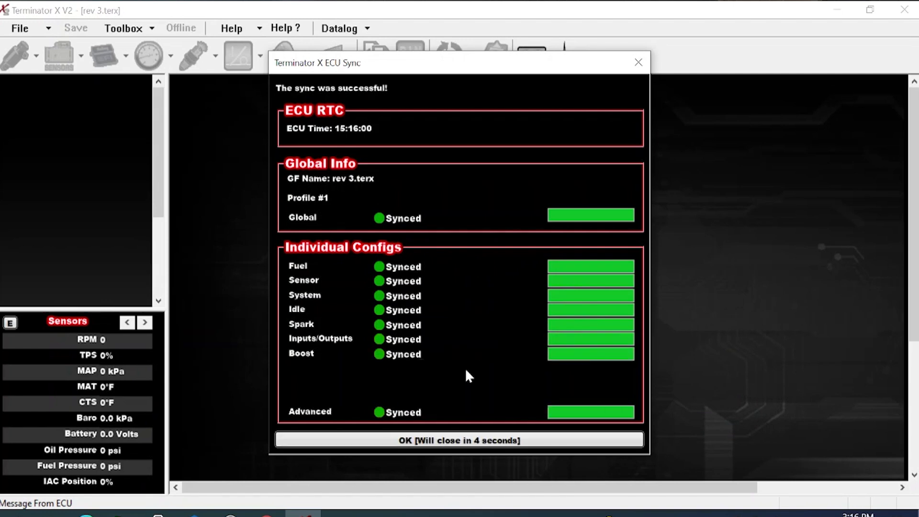
click(468, 437)
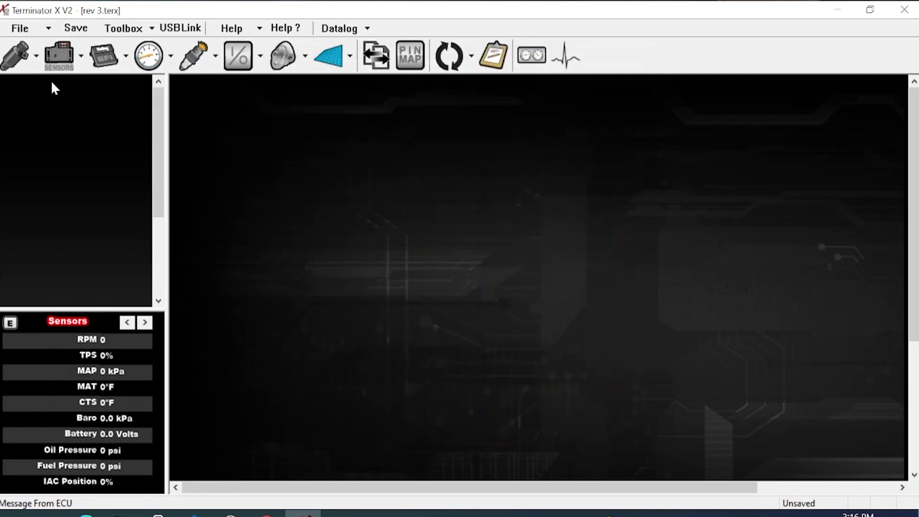
click(15, 54)
click(36, 114)
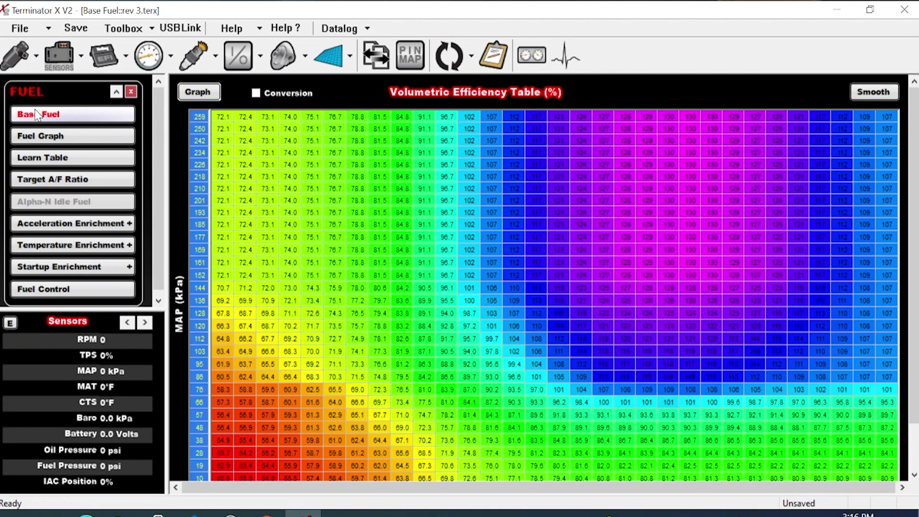
click(40, 136)
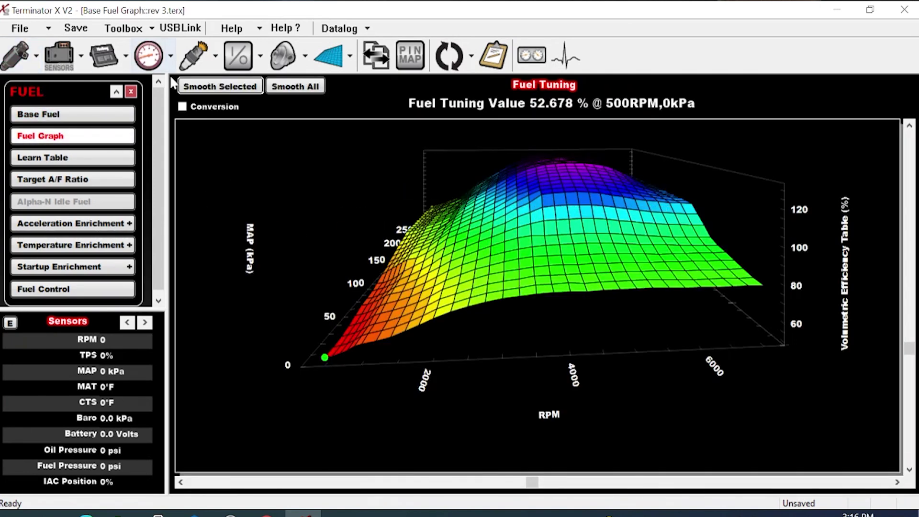
click(29, 30)
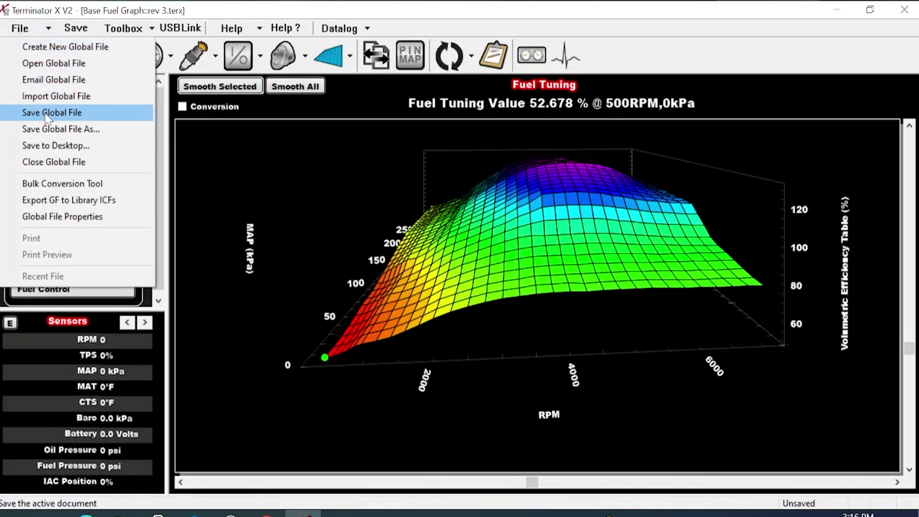
Save the calibration to the Desktop as the customer's name plus 'Download', accepting unmapped I/O.
click(51, 134)
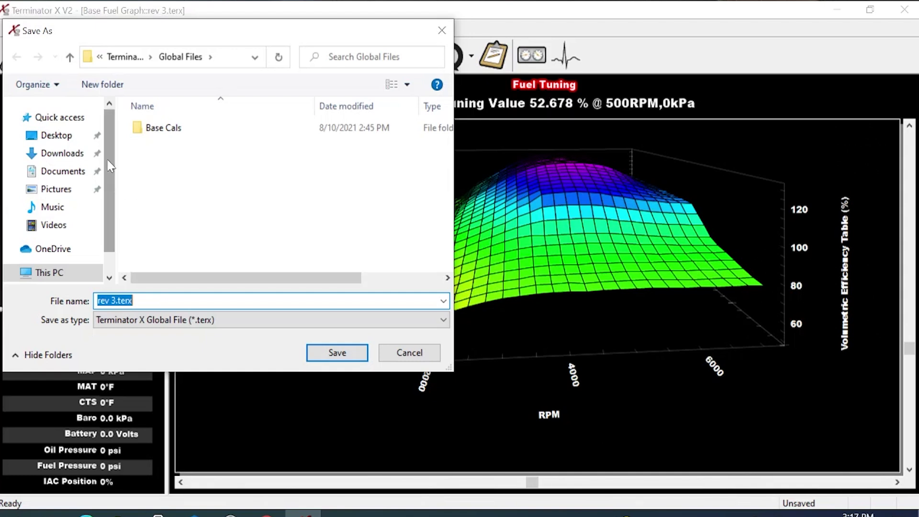
click(53, 138)
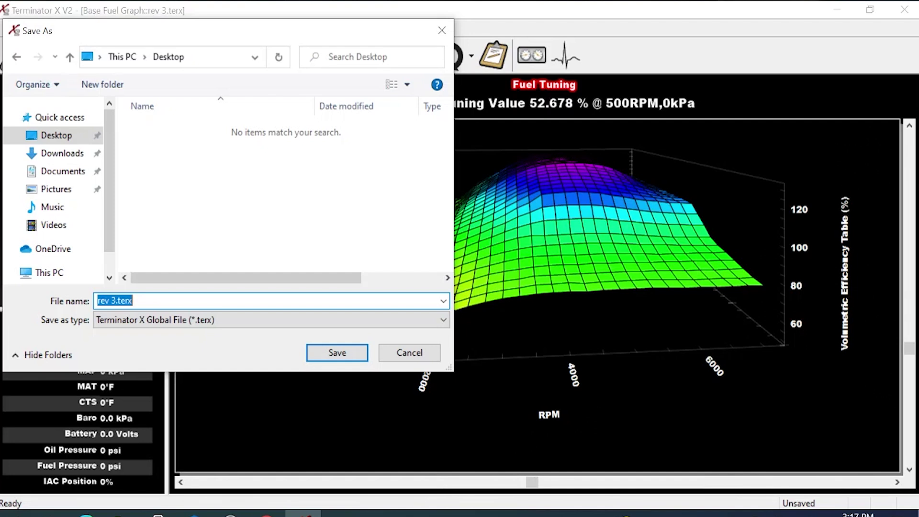
text(joe)
key(BackSpace)
key(BackSpace)
key(BackSpace)
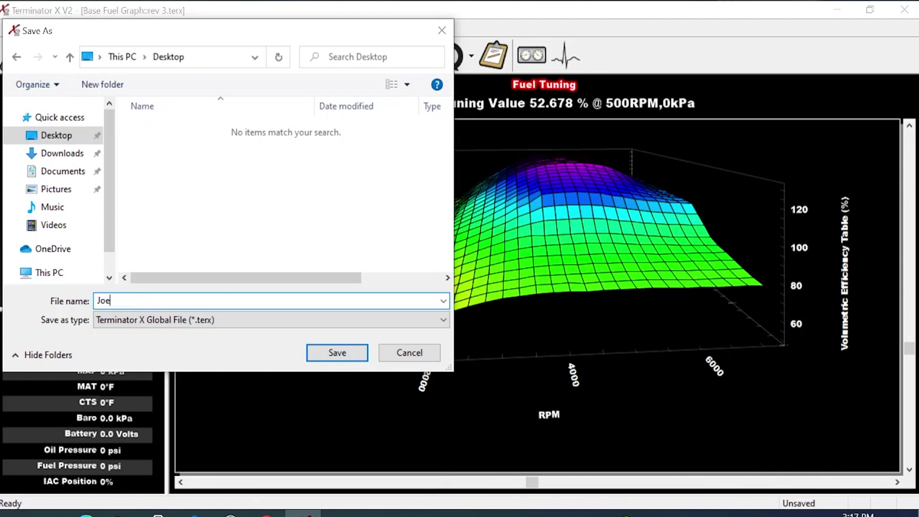
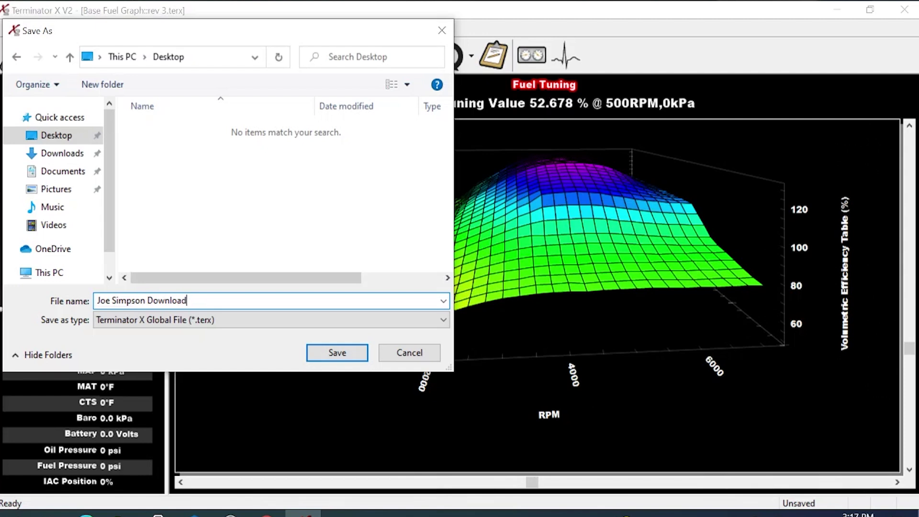
click(329, 354)
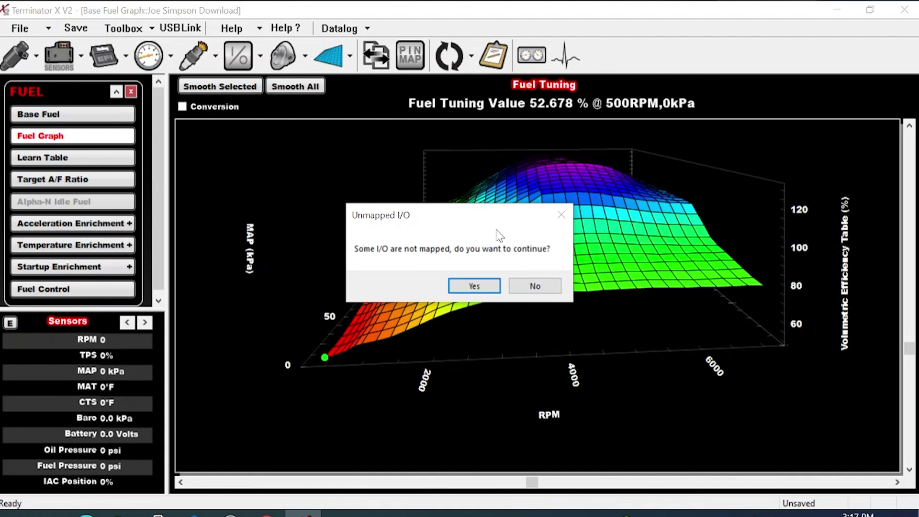
click(474, 285)
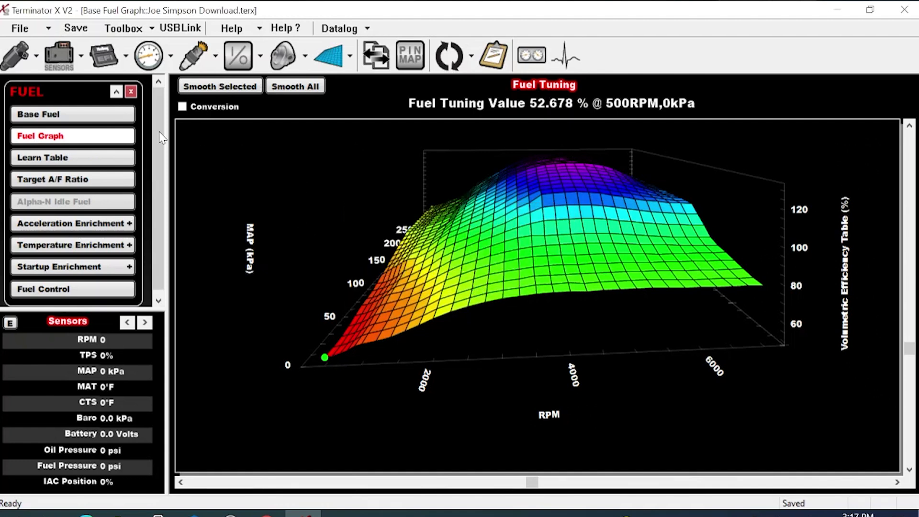
Save another Desktop copy with 'Download' in the name replaced by 'missfire', accepting unmapped I/O.
click(21, 30)
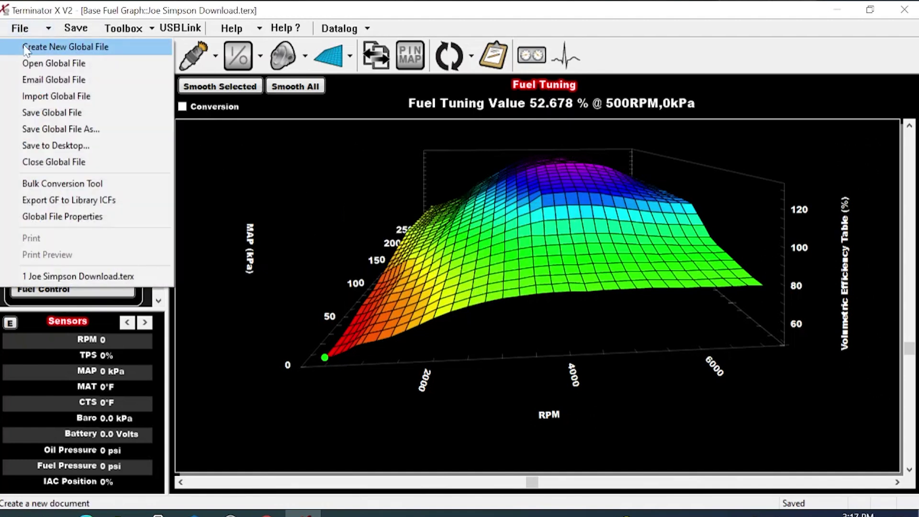
click(51, 131)
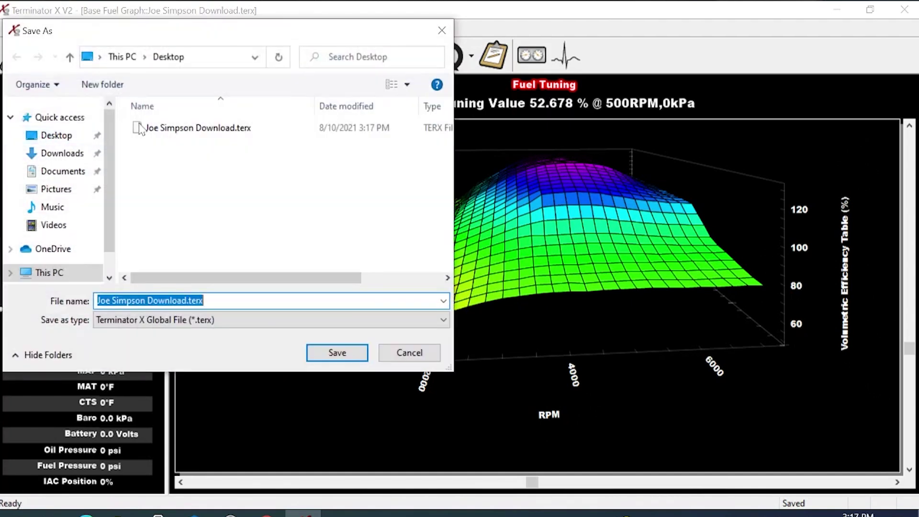
click(118, 301)
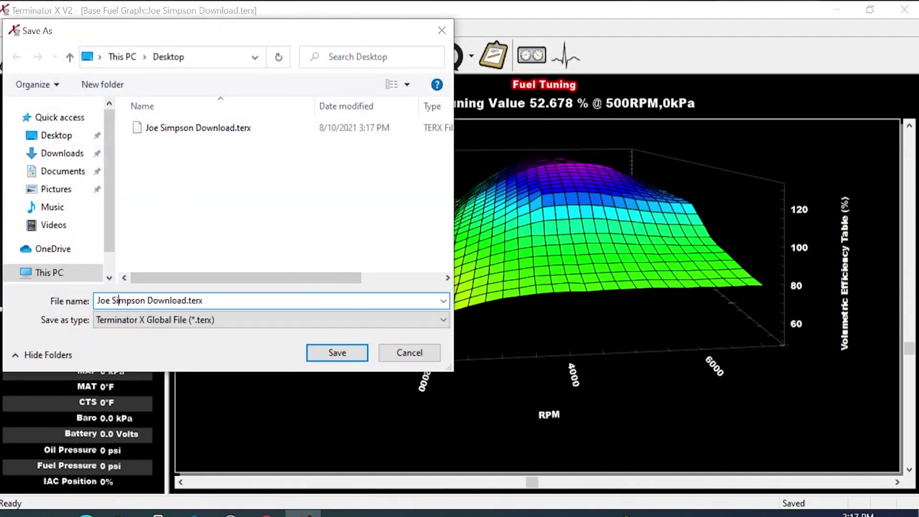
drag(147, 300, 204, 300)
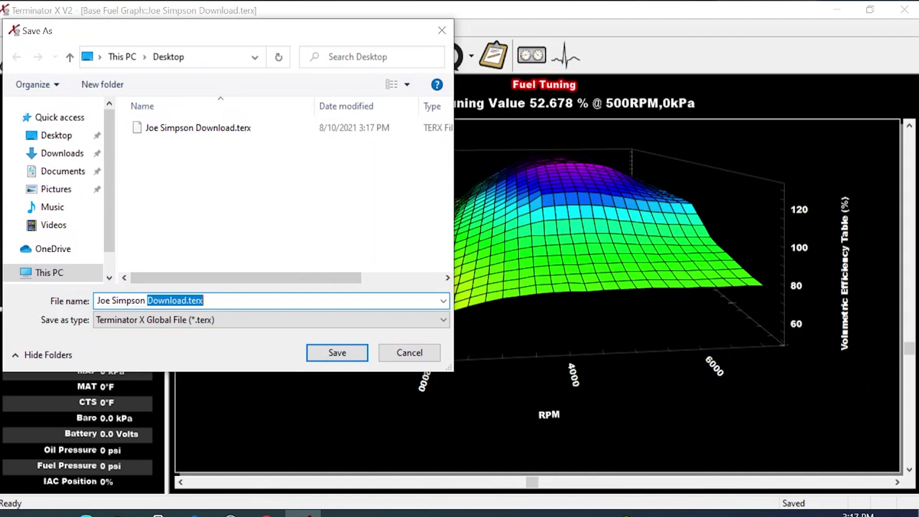
key(BackSpace)
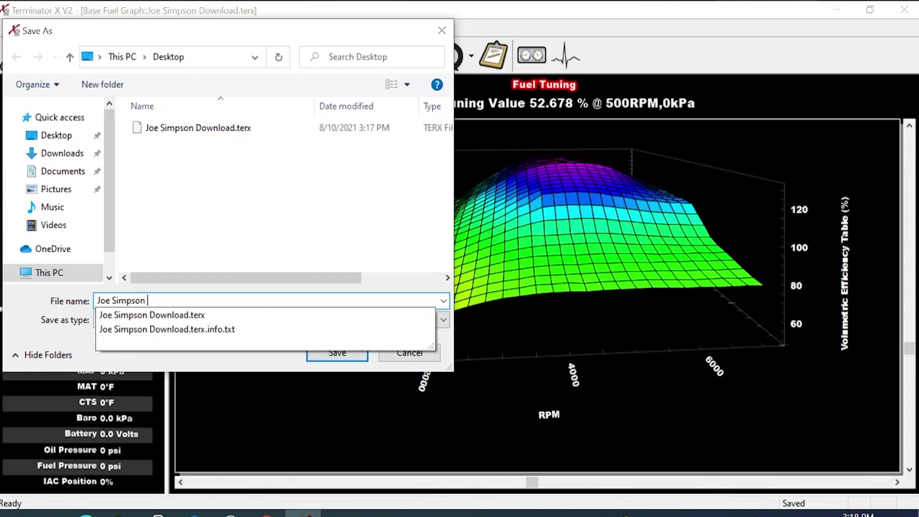
text(missfire)
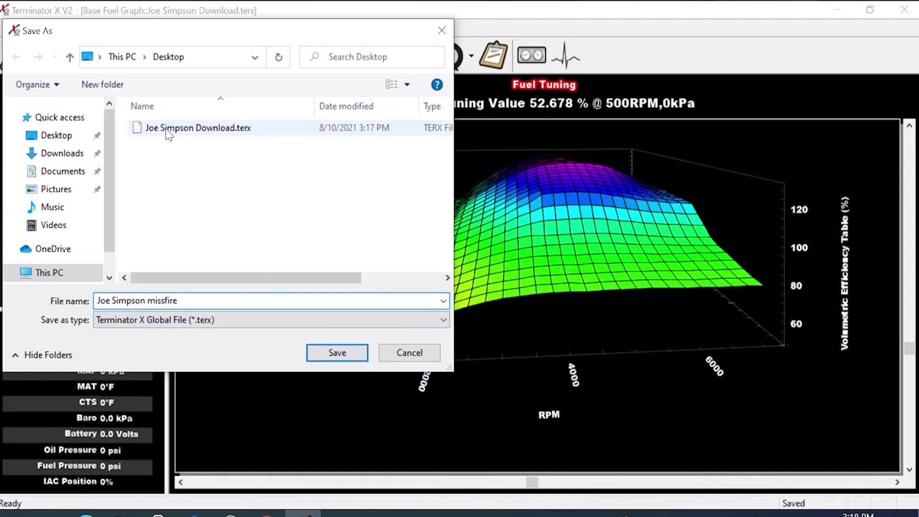
click(337, 353)
click(473, 286)
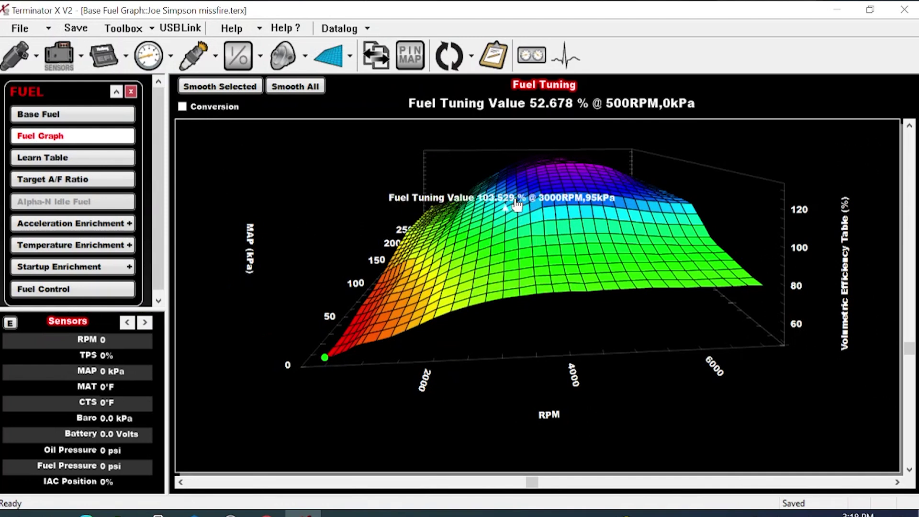
Toggle logging on and off to record a datalog and reach Save Datalog As.
click(493, 57)
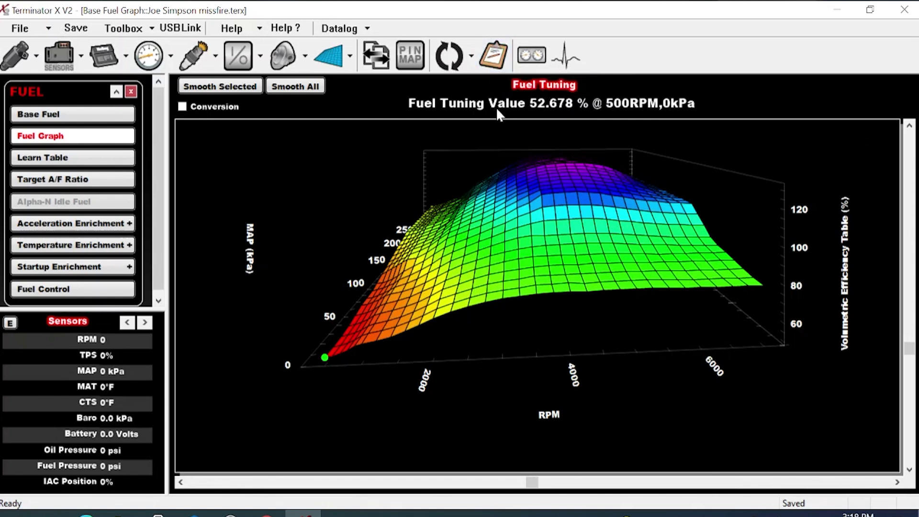
click(494, 61)
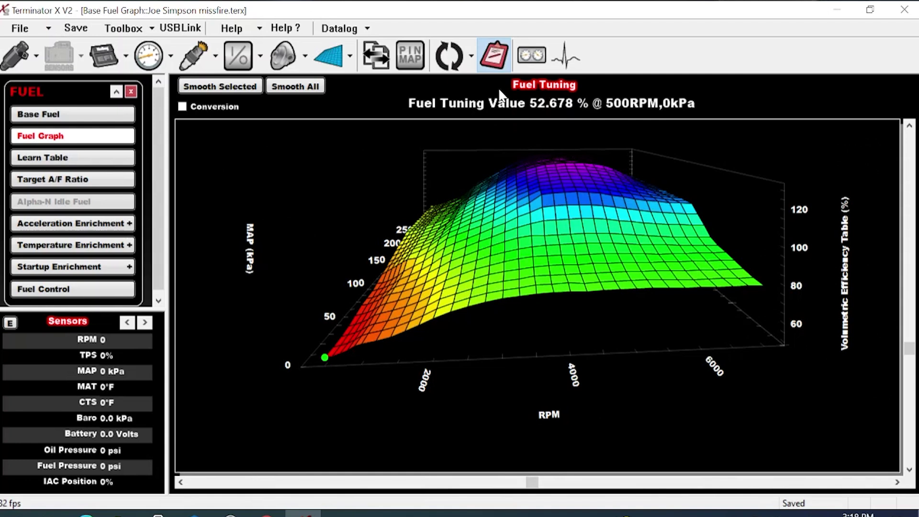
click(495, 56)
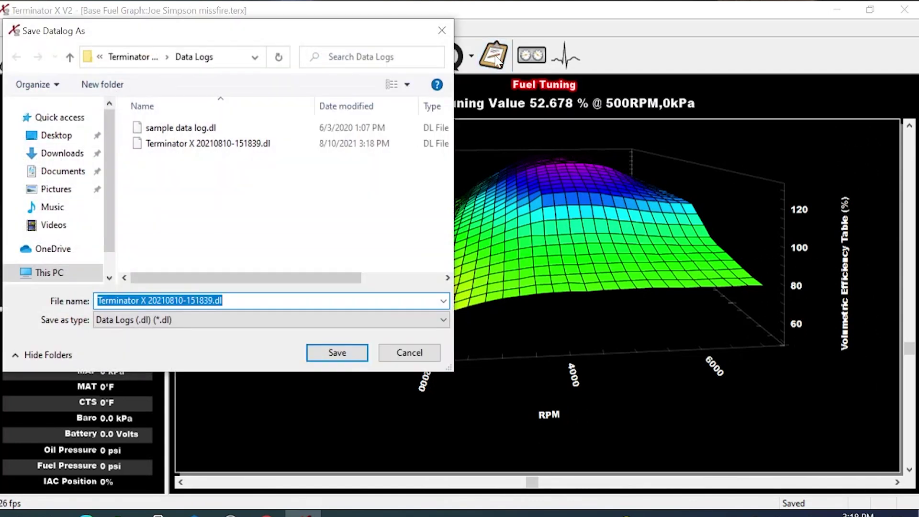
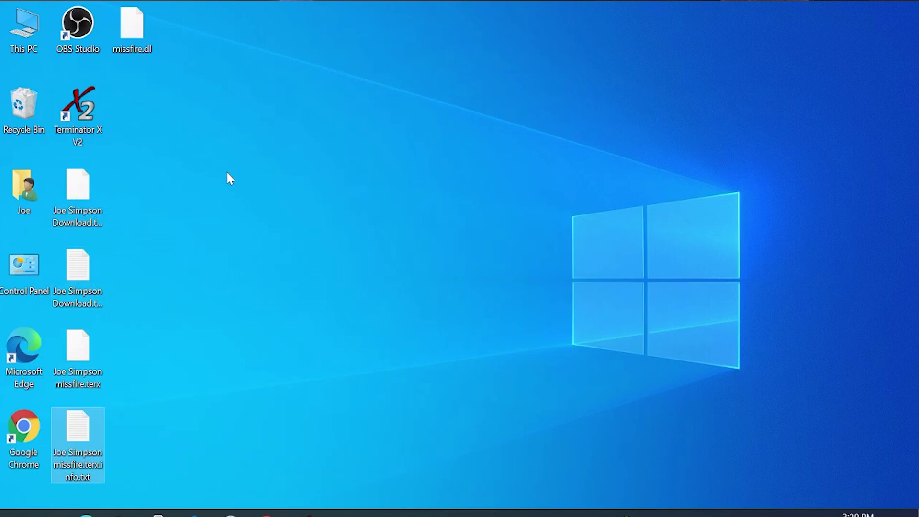
Move Download.terx to the desktop's top-right corner and delete its .info.txt file.
click(78, 189)
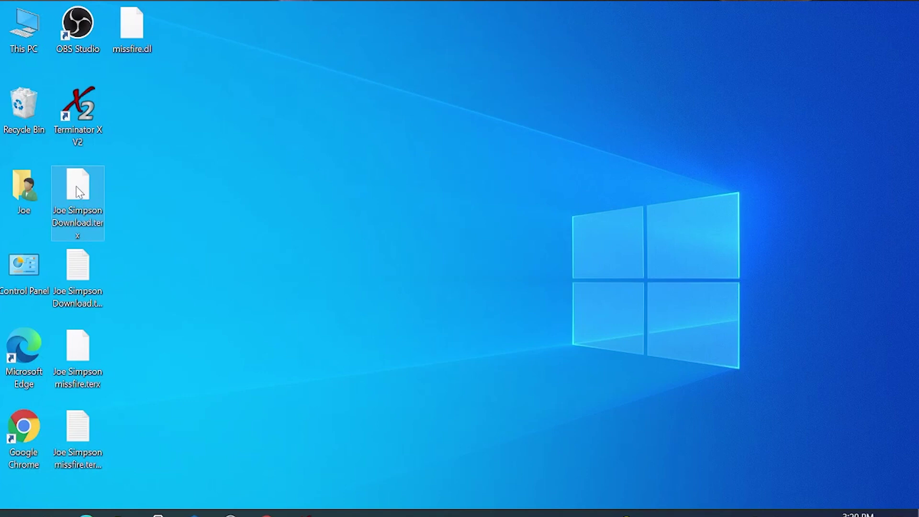
drag(79, 190, 861, 20)
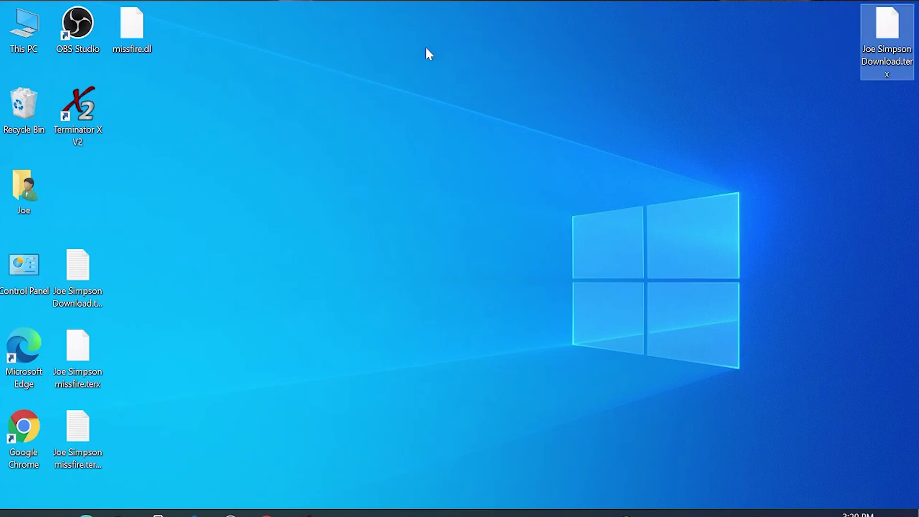
click(90, 306)
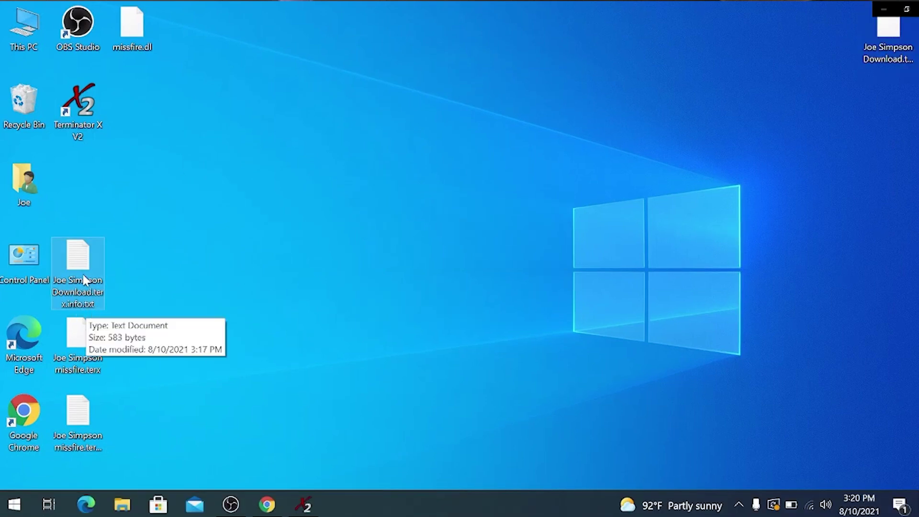
drag(164, 287, 63, 249)
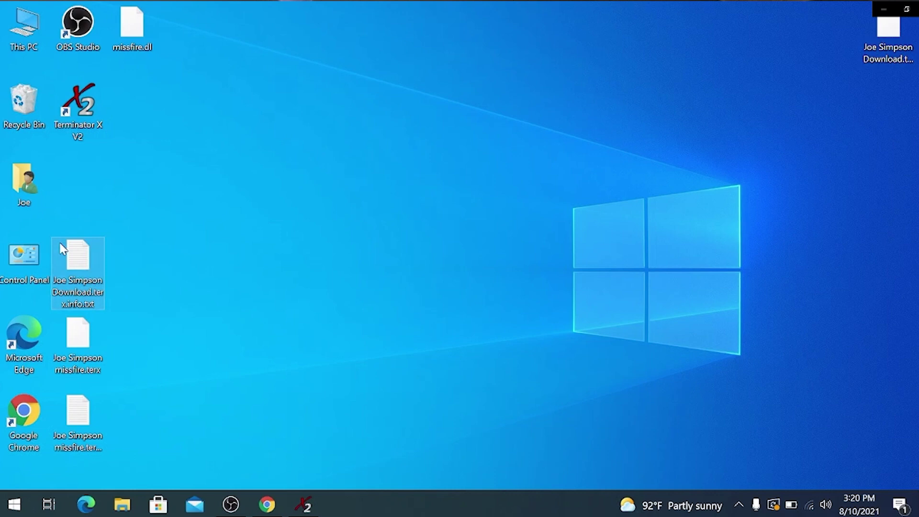
key(Delete)
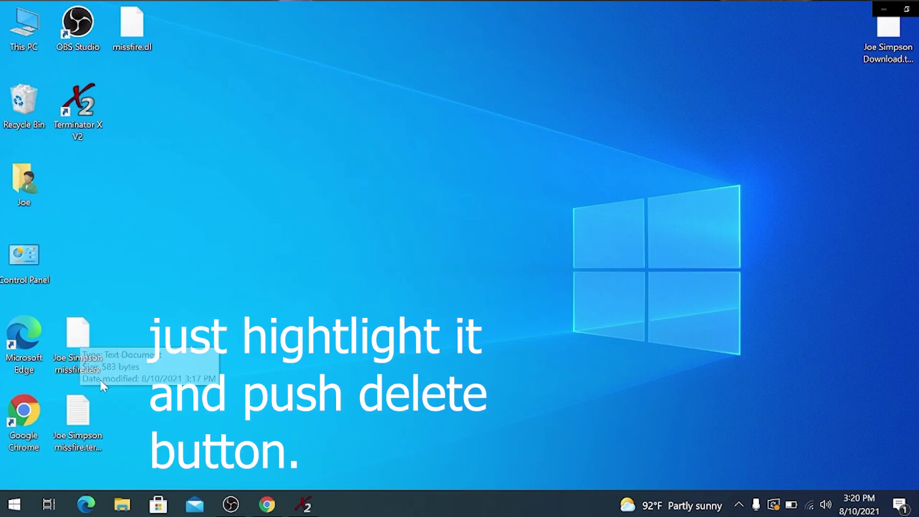
Delete the missfire .info.txt file and place missfire.dl beside missfire.terx.
click(78, 412)
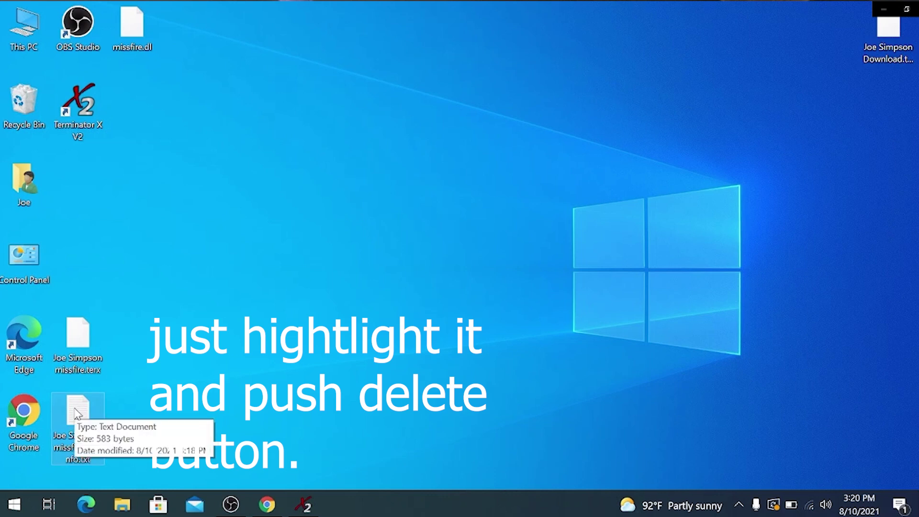
drag(165, 444, 59, 400)
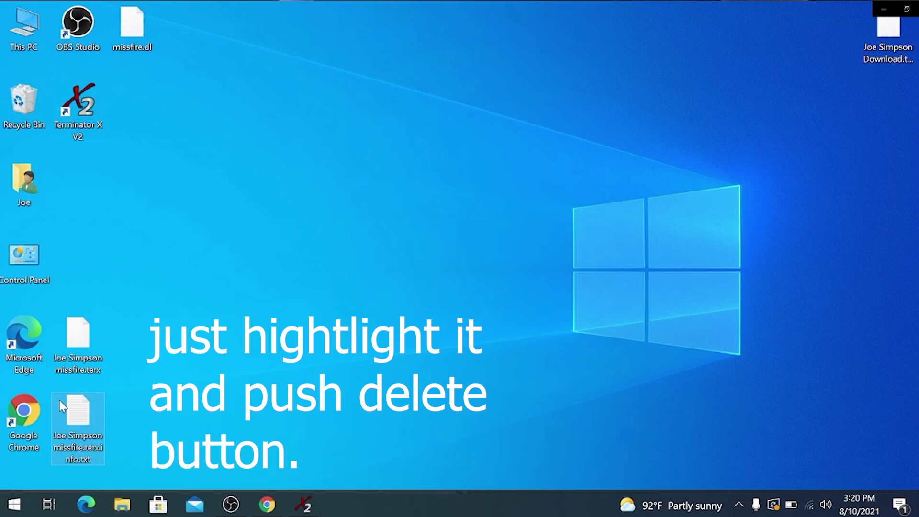
key(Delete)
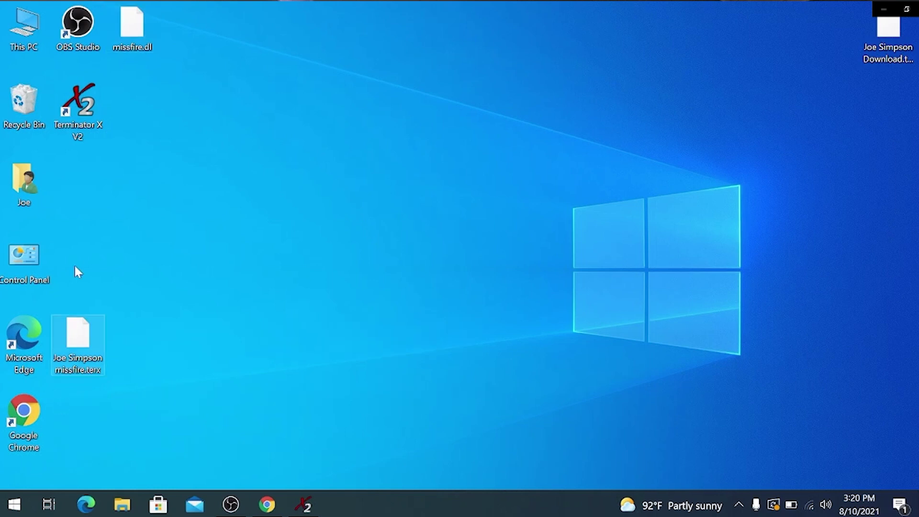
drag(134, 28, 150, 357)
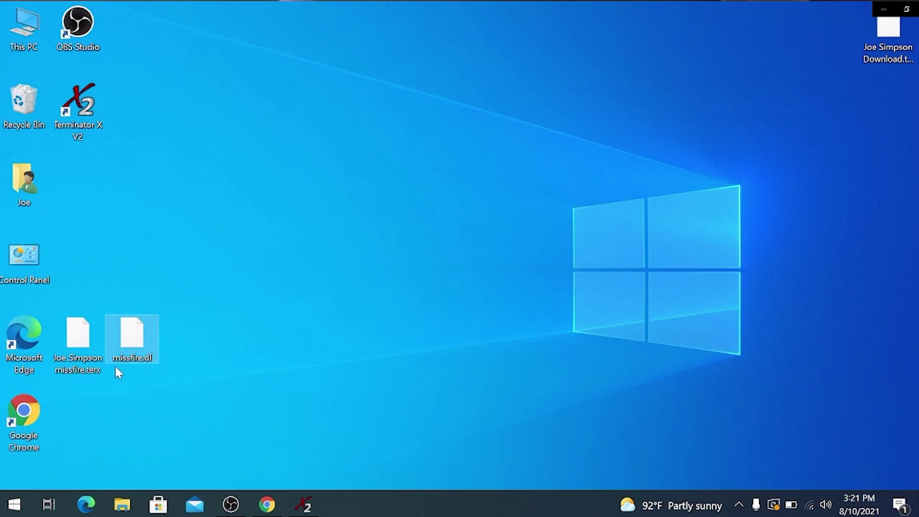
mouse_move(97, 377)
Open missfire.dl from the Desktop through Datalog > Open Data Log in Terminator X V2.
click(304, 503)
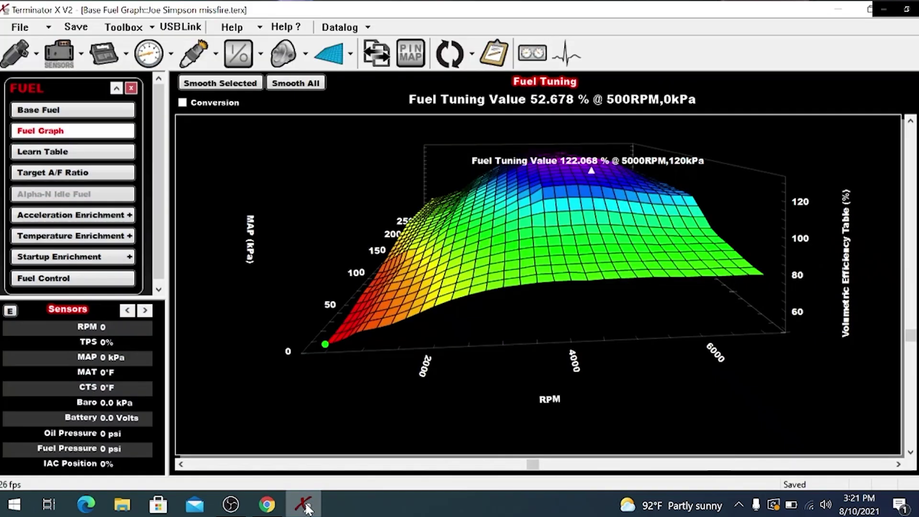
click(340, 27)
click(349, 28)
click(350, 27)
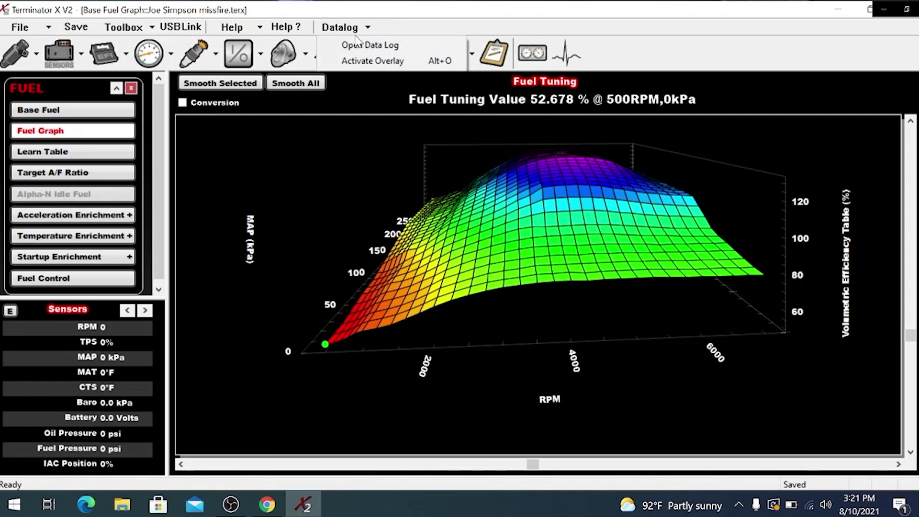
click(360, 46)
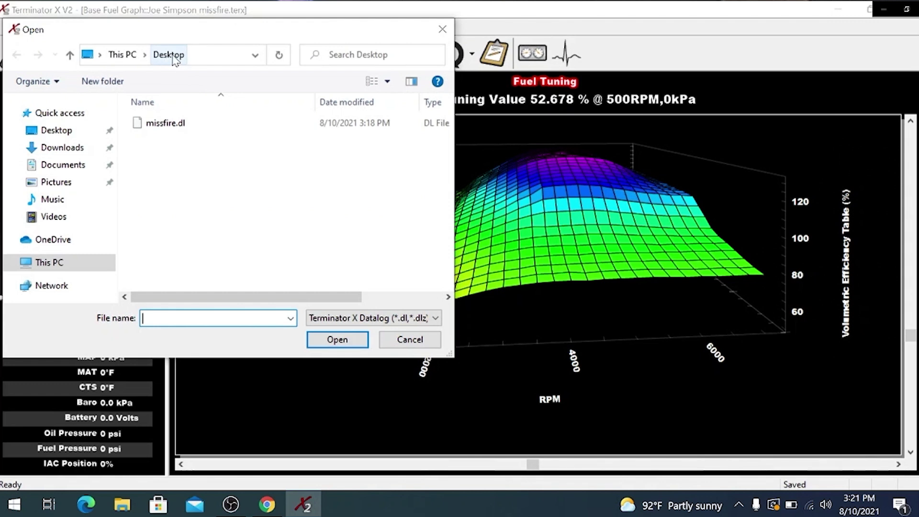
click(158, 127)
double_click(160, 126)
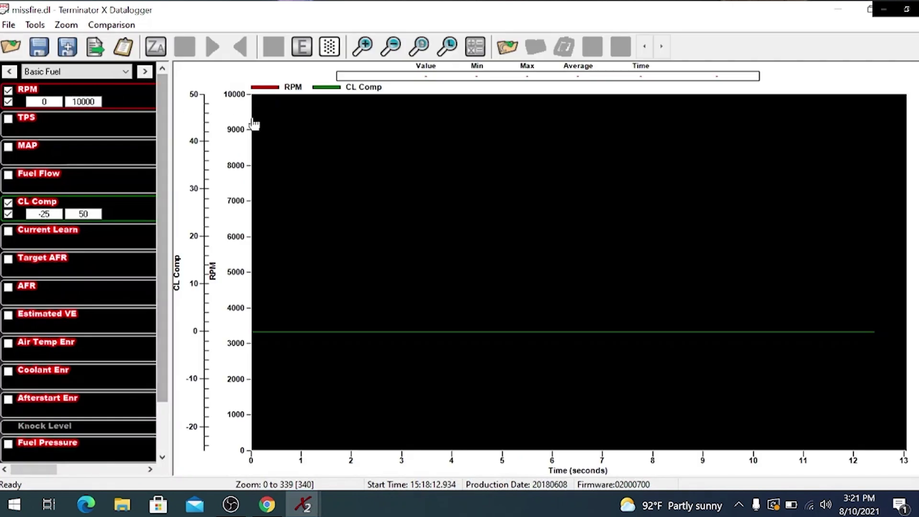
Hide the RPM scale, add the TPS trace with its scale hidden, and select a graph time range.
click(8, 101)
click(8, 118)
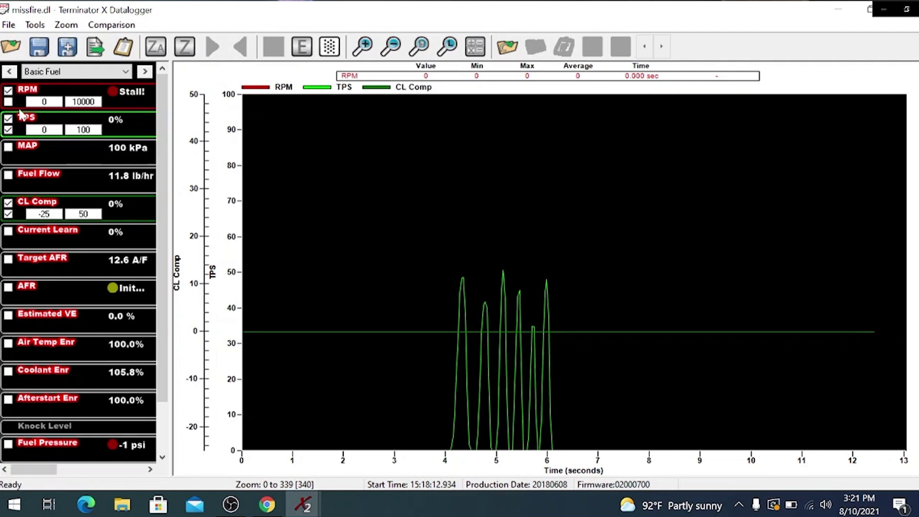
click(8, 129)
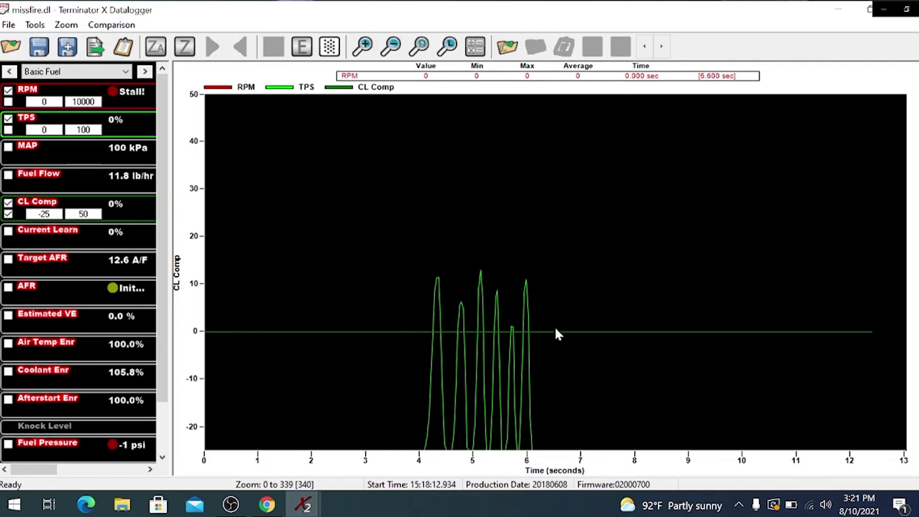
mouse_move(408, 323)
mouse_down()
mouse_move(453, 319)
mouse_move(542, 340)
mouse_up()
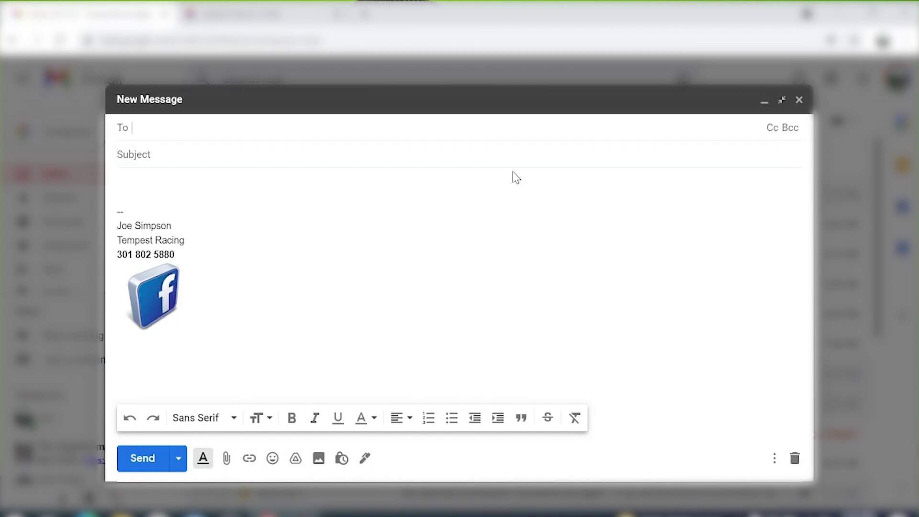
Add the suggested 'tempest' contact as recipient and set the subject to the customer's name plus '2003 mustang - turbo ls - missfire'.
text(tempest)
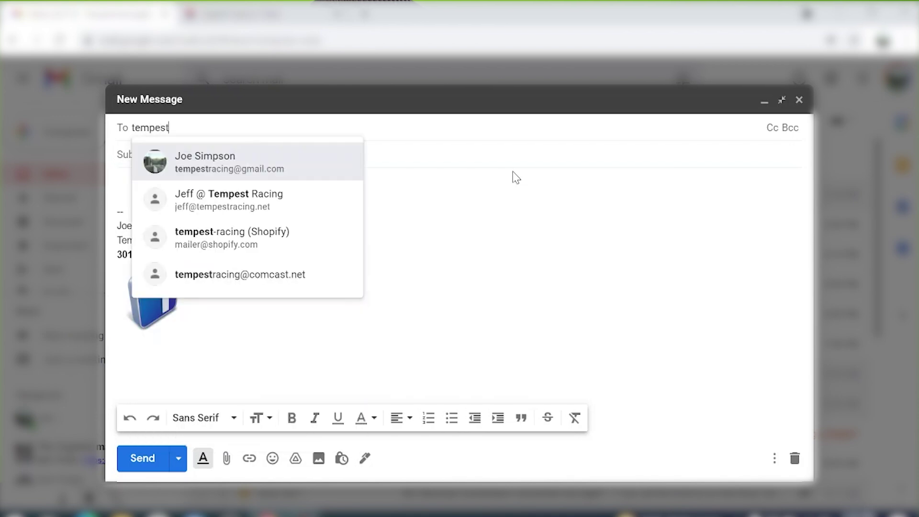
click(241, 150)
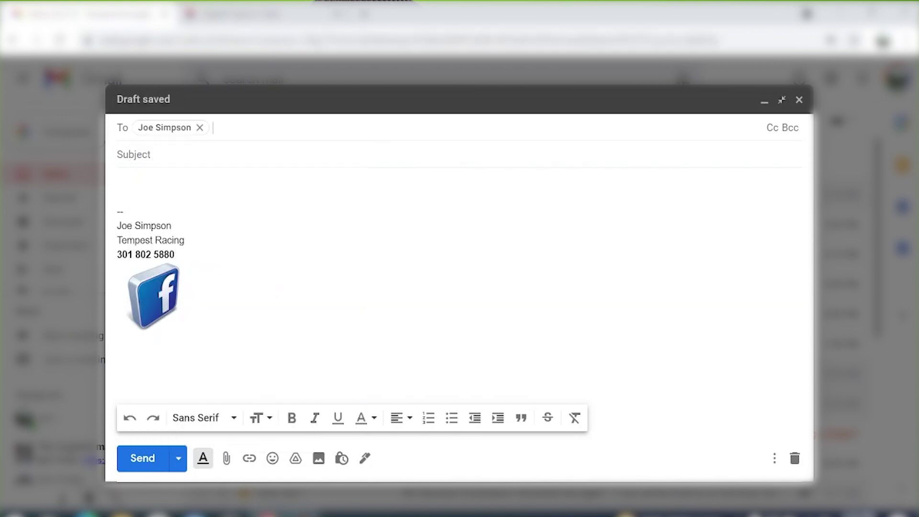
click(144, 154)
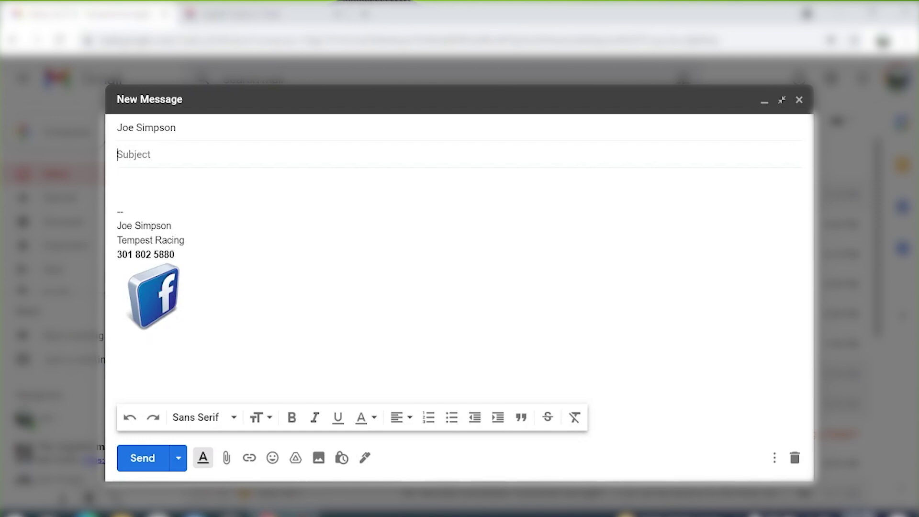
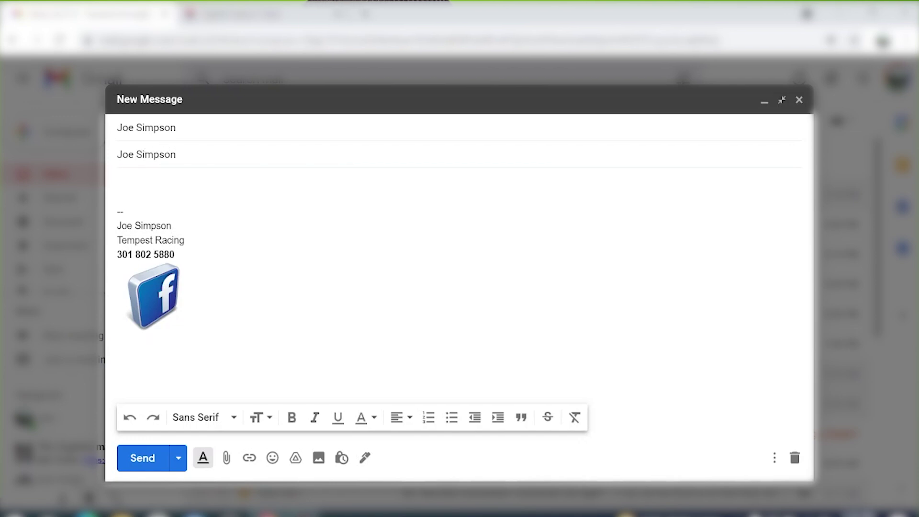
text( - )
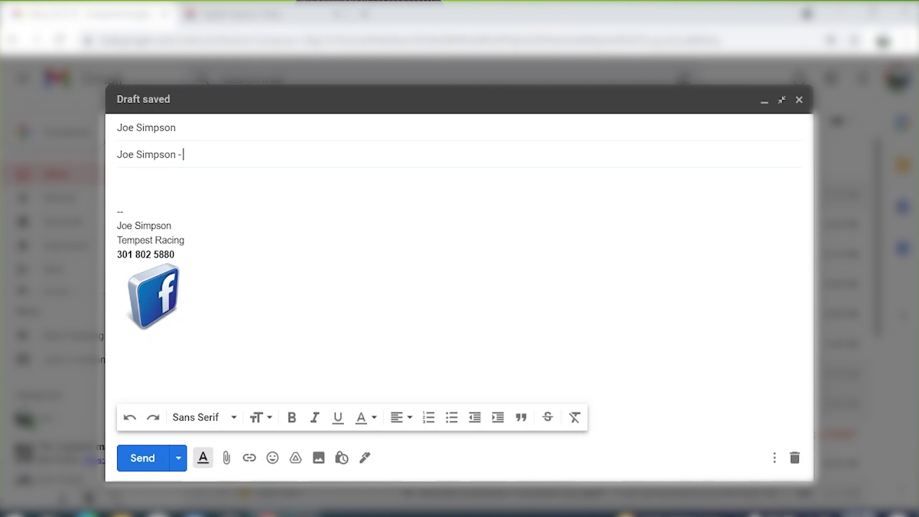
text(2003 mustang)
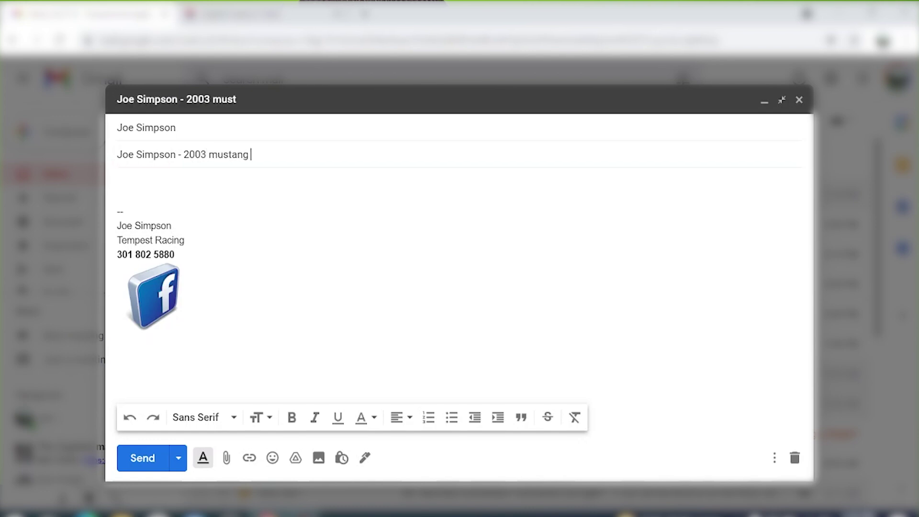
text( - turbo l2s - missfire)
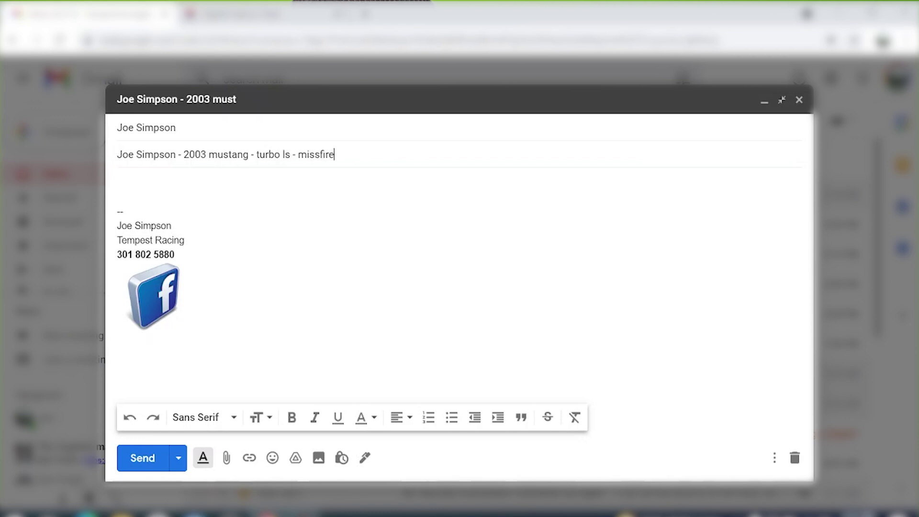
click(160, 181)
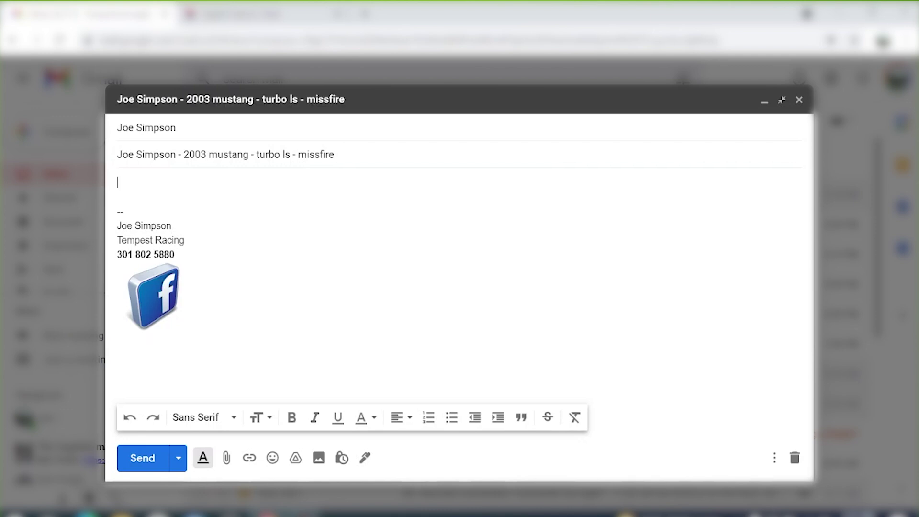
Type a joke line in the message body, then delete it.
text(yo dawg cant take nobody to gapplebee's like this)
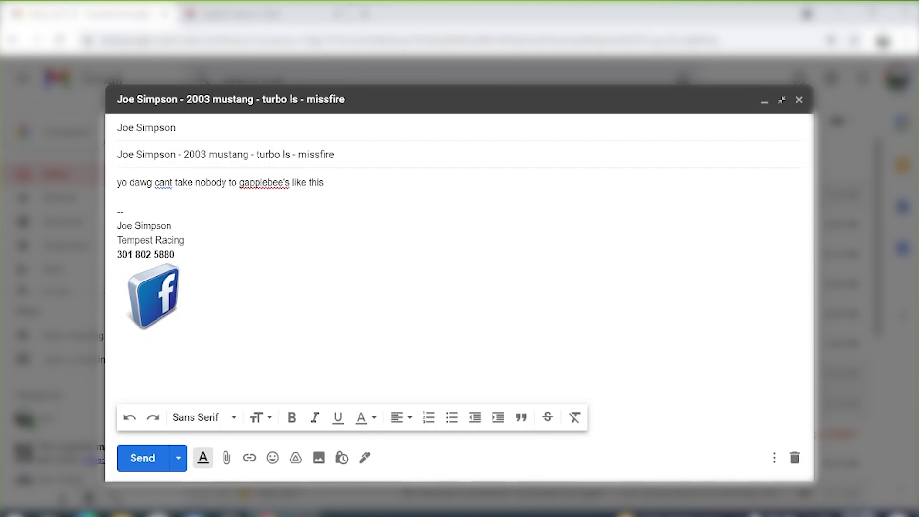
text(!)
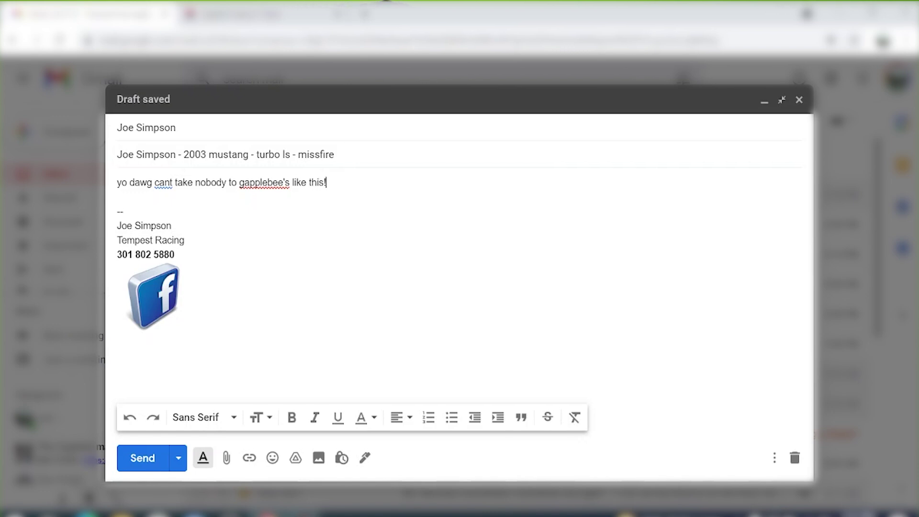
key(ctrl+shift+Left)
key(ctrl+shift+Left)
key(ctrl+shift+Left)
key(ctrl+shift+Left)
key(ctrl+shift+Left)
key(ctrl+shift+Left)
key(ctrl+shift+Left)
key(ctrl+shift+Left)
key(ctrl+shift+Left)
key(ctrl+shift+Left)
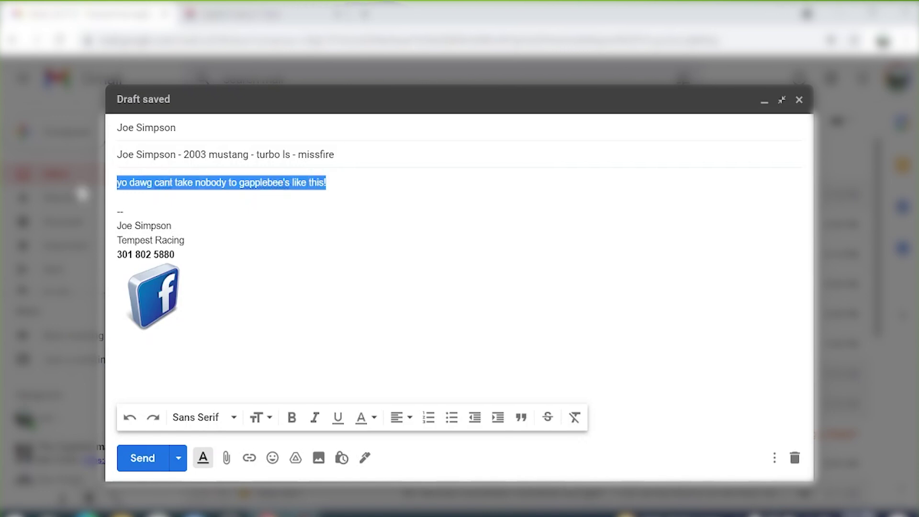
key(BackSpace)
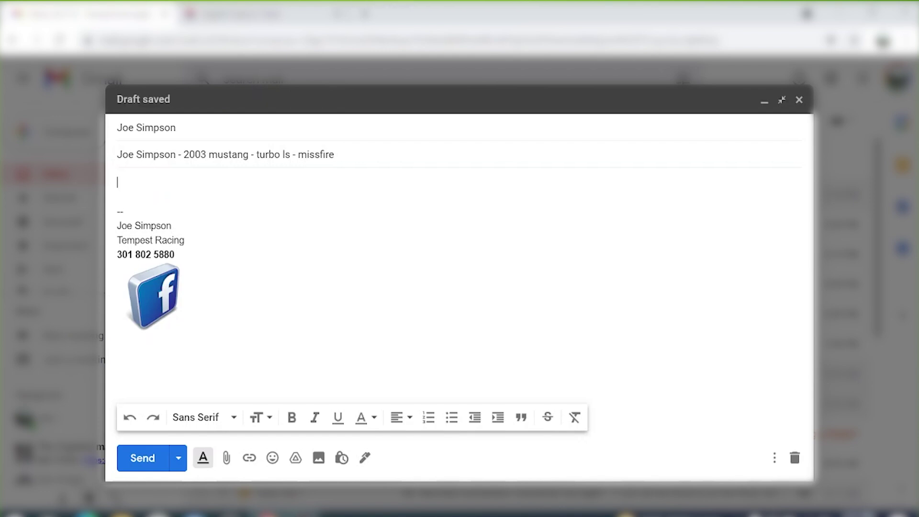
Write the body '80mm' and 'at 6500 rpm car missfires, please see log file and global file'.
text(80mm)
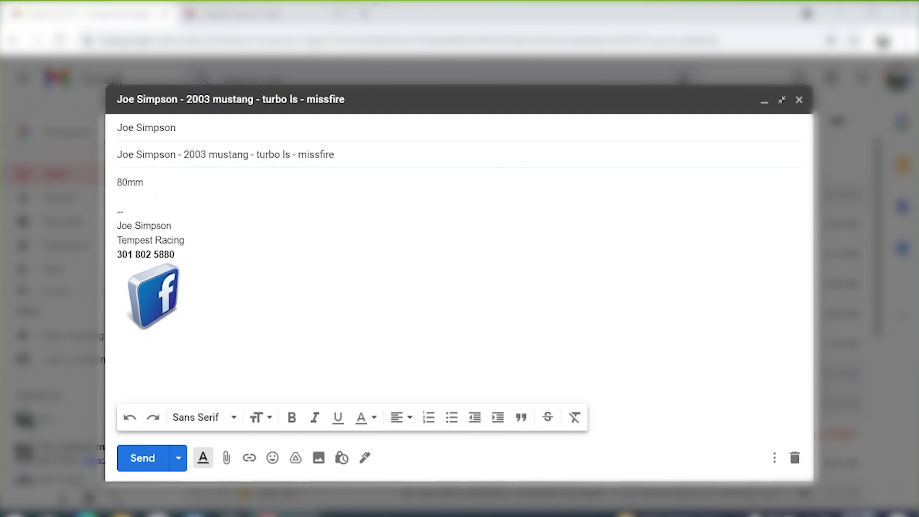
key(Return)
text(at 6500 prm)
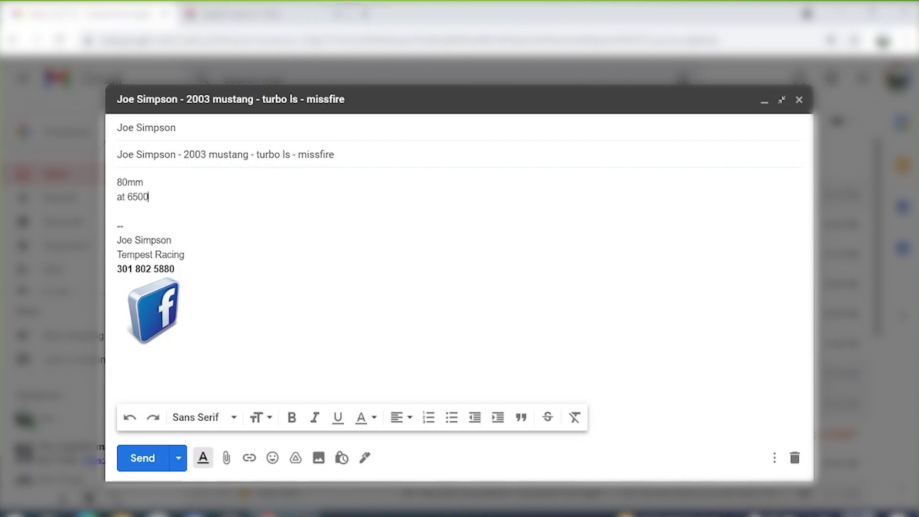
key(BackSpace)
key(BackSpace)
text(rpm)
text( car missfire)
text(s, ()
text(lease se)
text(e)
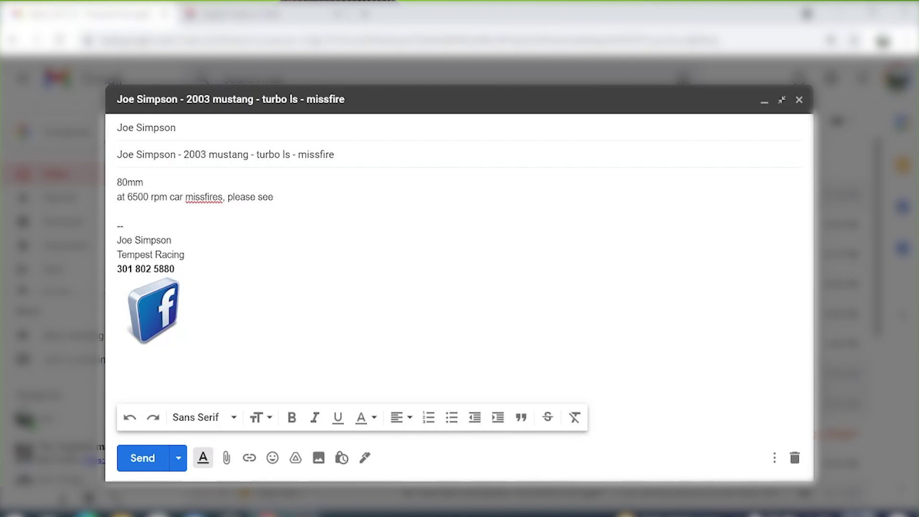
text( att)
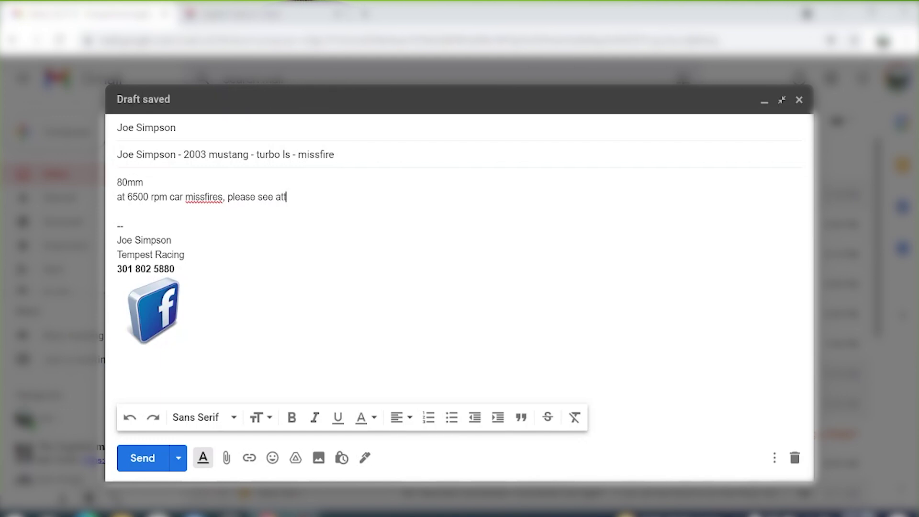
key(BackSpace)
key(BackSpace)
key(BackSpace)
text(log file and global file)
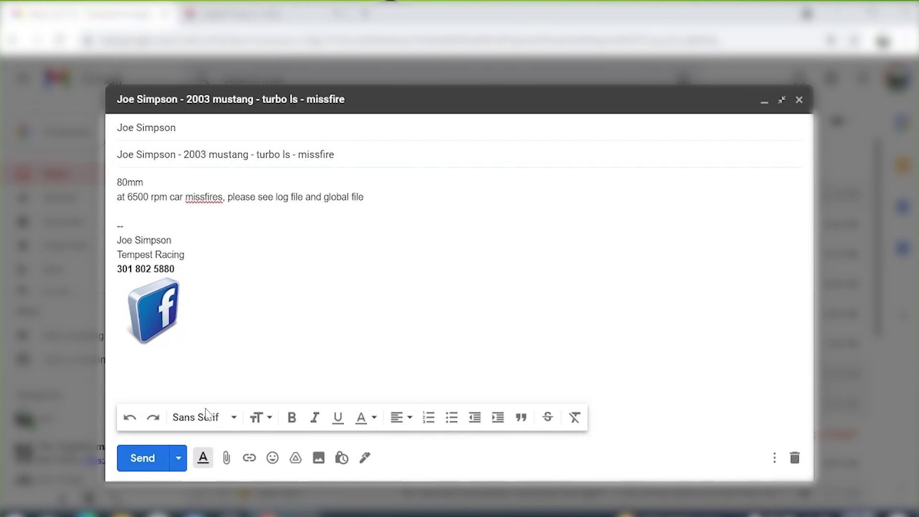
click(227, 459)
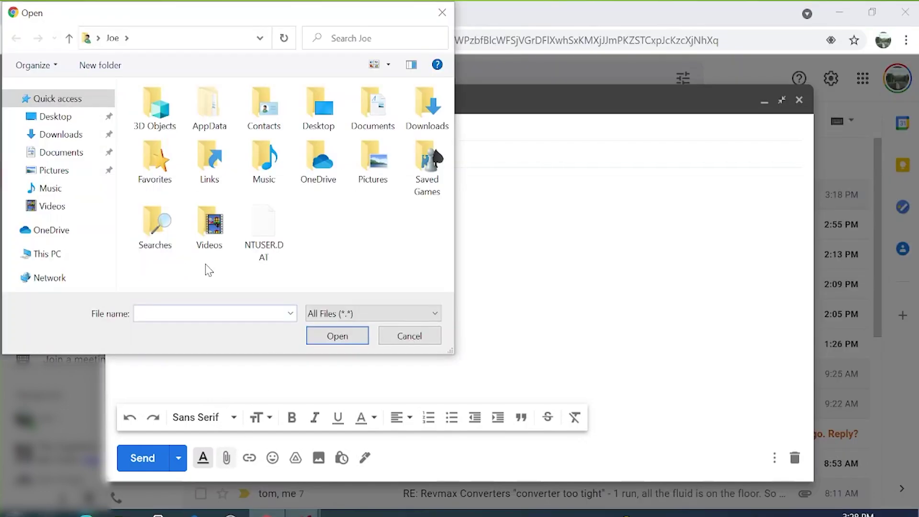
Attach the missfire .terx tune file and missfire.dl from the Desktop to the email.
click(52, 123)
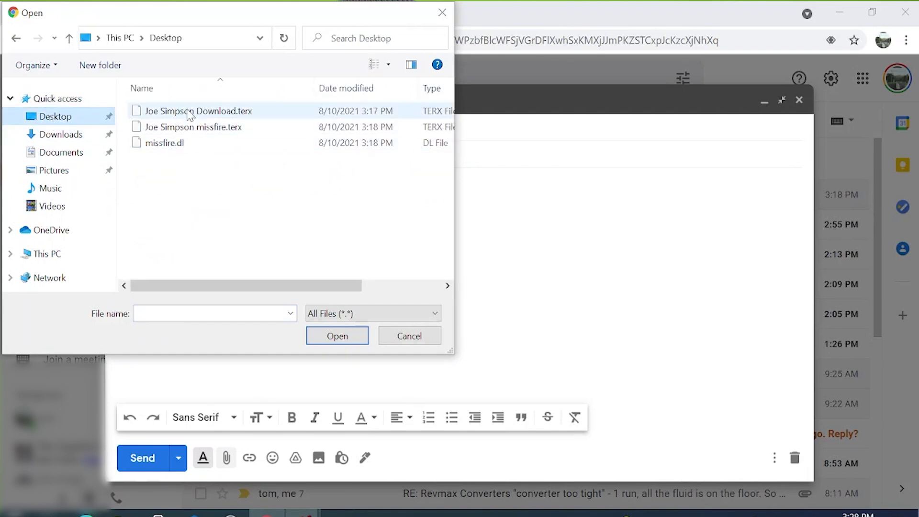
click(172, 127)
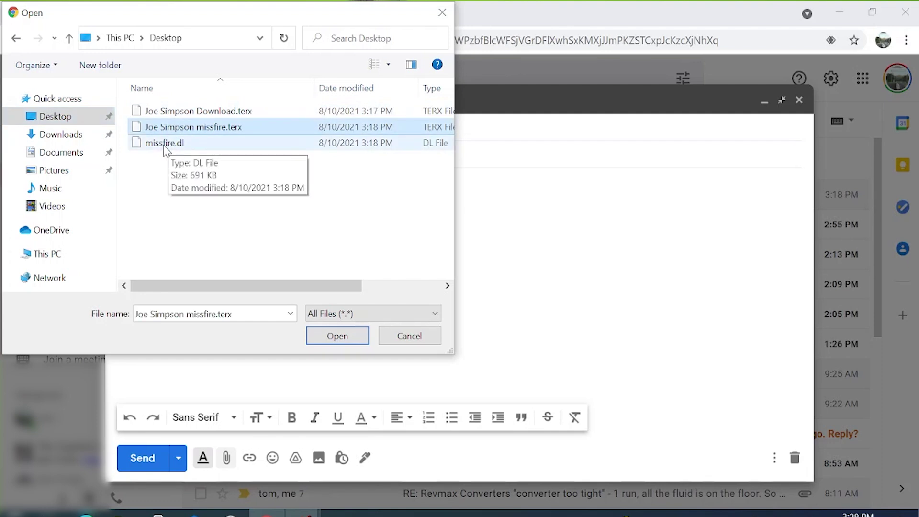
ctrl+click(164, 149)
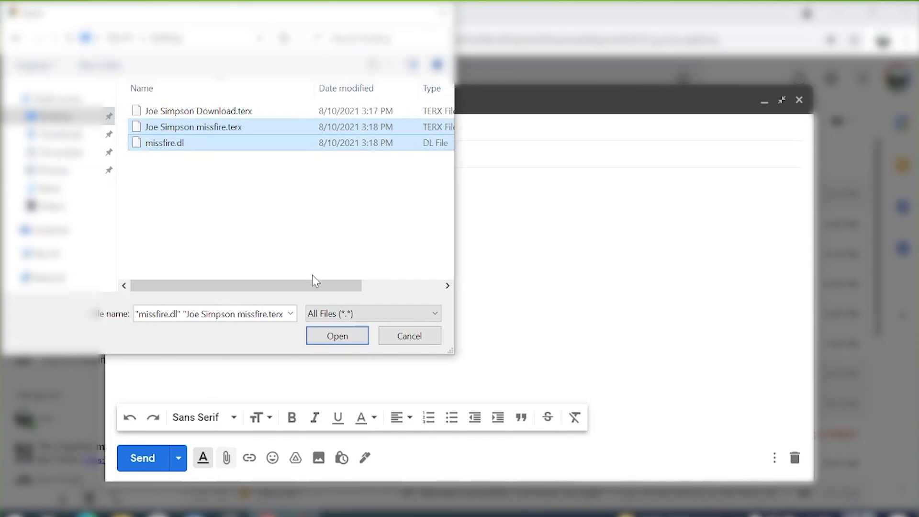
click(332, 340)
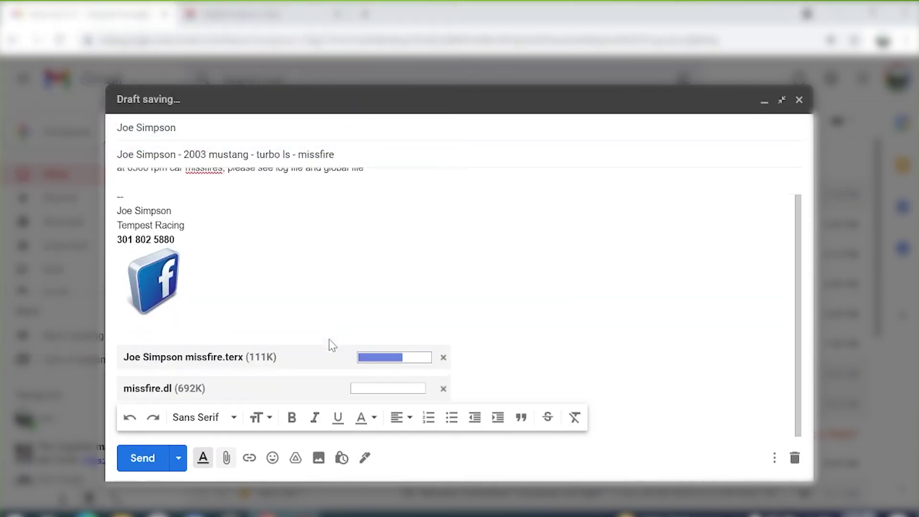